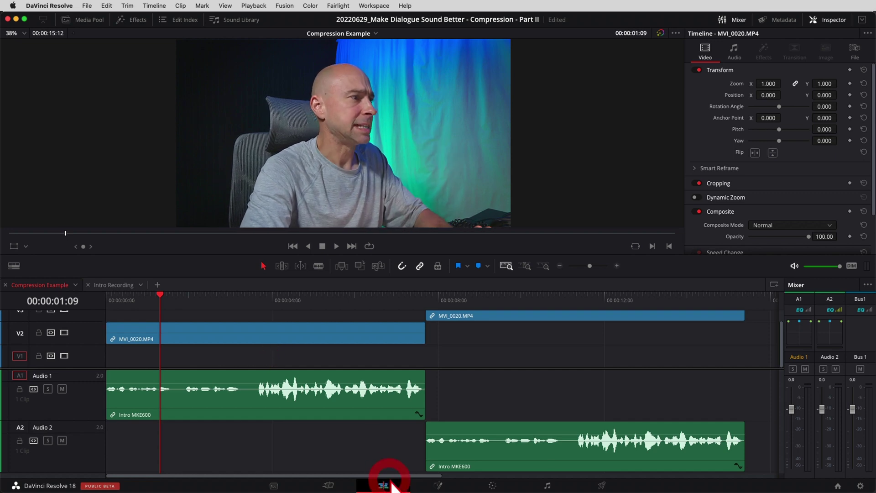
- Switch to the Fairlight page with taller audio tracks and a zoomed-in timeline
{"action": "left_click", "coordinate": [552, 488]}
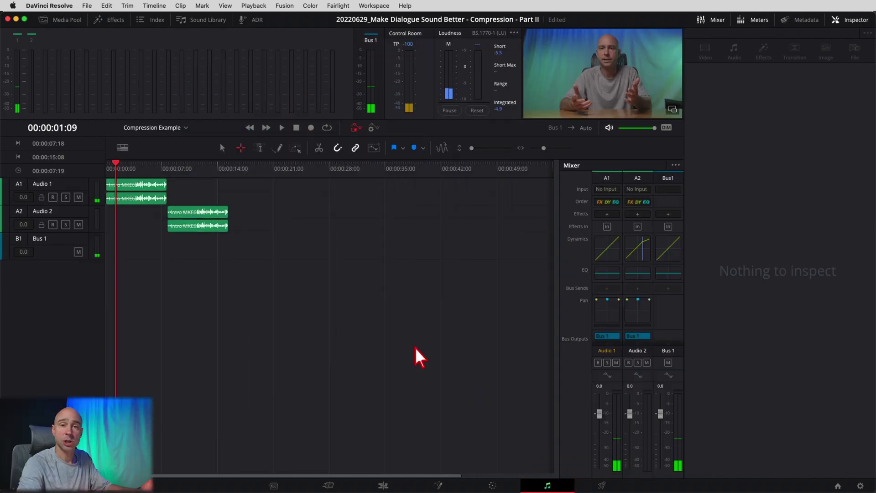
{"action": "left_click_drag", "start_coordinate": [472, 147], "coordinate": [481, 149]}
{"action": "left_click_drag", "start_coordinate": [543, 148], "coordinate": [545, 148]}
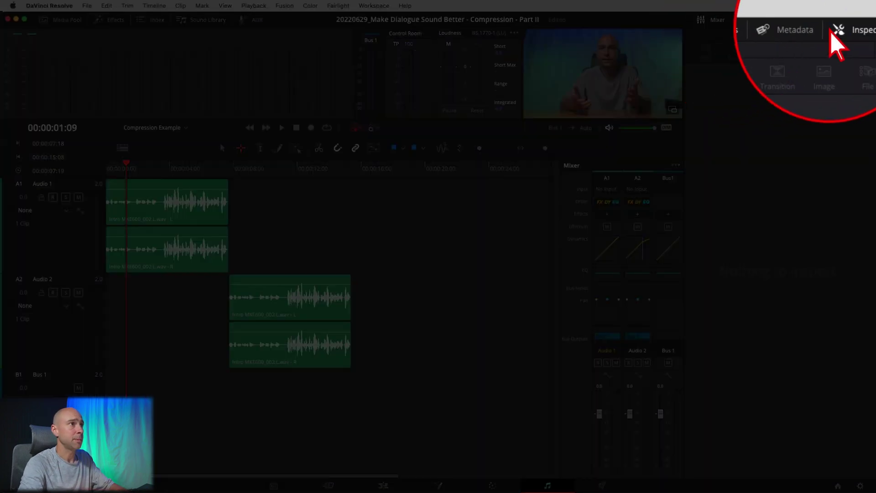
- Hide the Inspector and keep the Mixer showing Audio 1, Audio 2 and Bus 1
{"action": "left_click", "coordinate": [852, 20]}
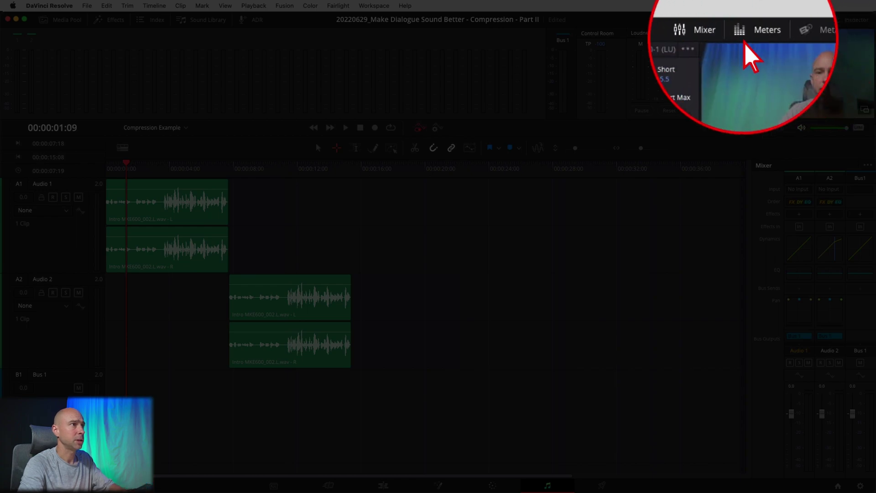
{"action": "left_click", "coordinate": [716, 20]}
{"action": "left_click", "coordinate": [716, 22]}
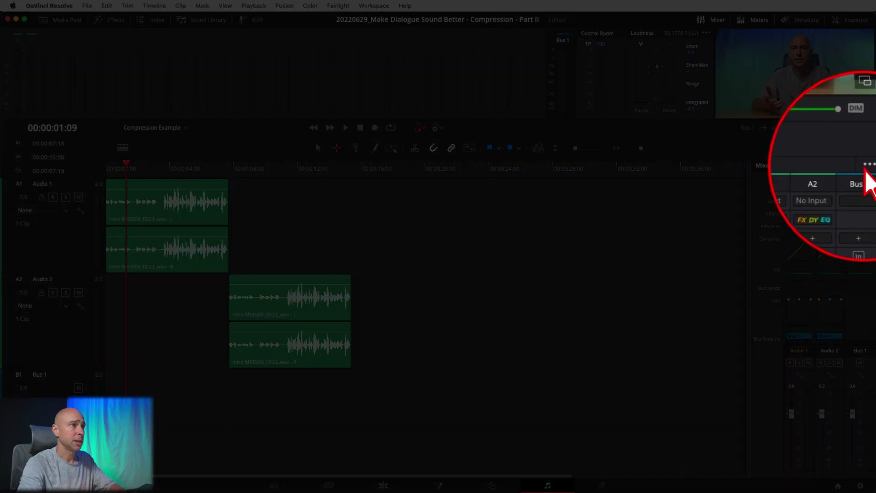
{"action": "left_click", "coordinate": [868, 164]}
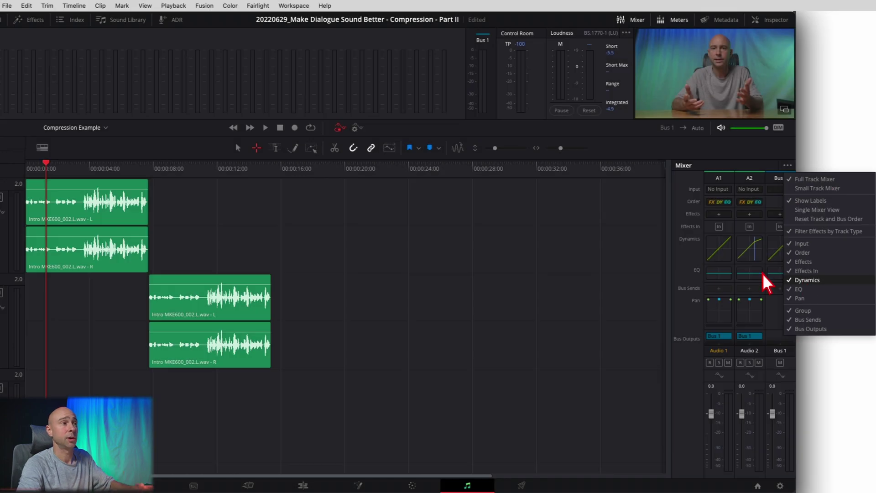
{"action": "left_click", "coordinate": [682, 270]}
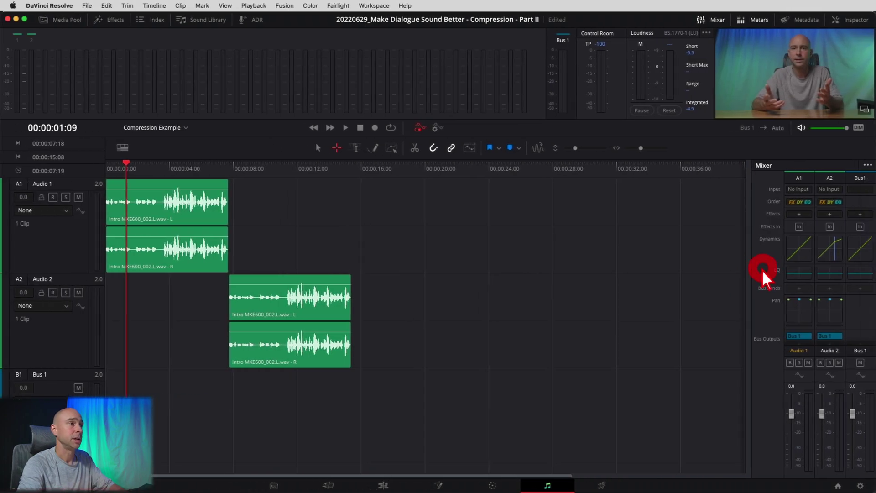
- Open the Audio 1 Dynamics window from the Mixer and move it into clear view
{"action": "double_click", "coordinate": [793, 246]}
{"action": "left_click_drag", "start_coordinate": [470, 74], "coordinate": [621, 102]}
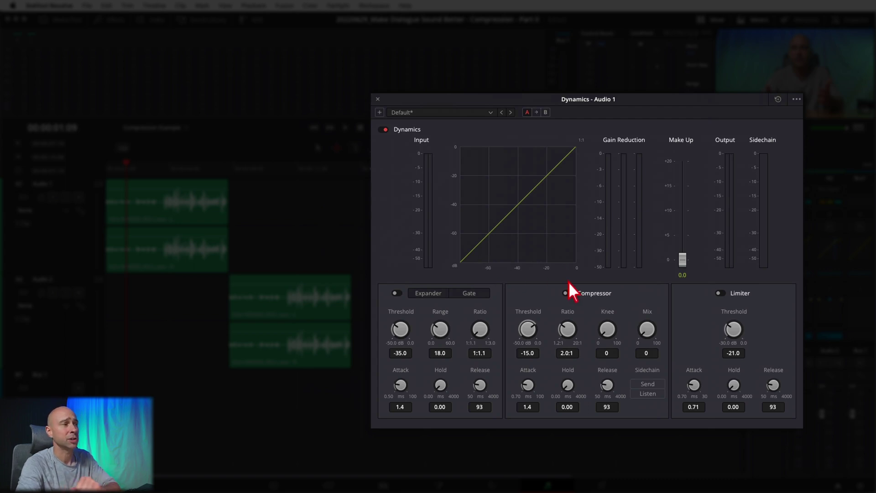
{"action": "left_click", "coordinate": [600, 297]}
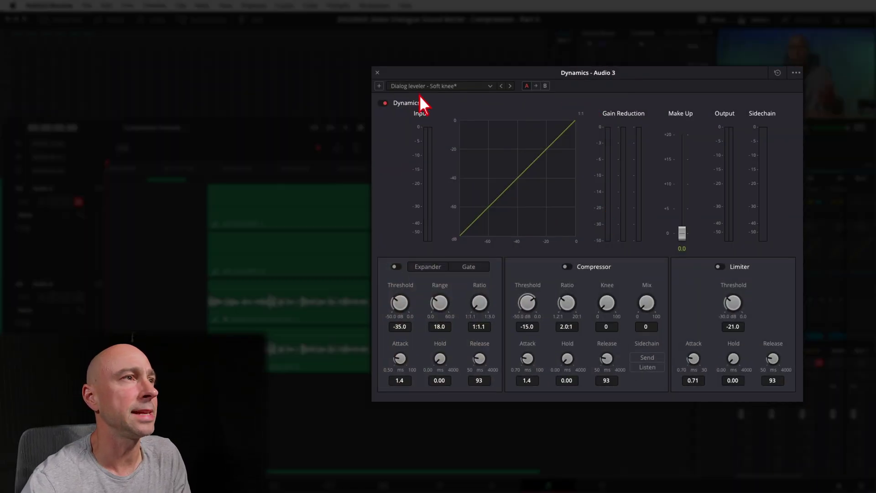
- Load the Dialog leveler - Soft knee dynamics preset from the preset list
{"action": "left_click", "coordinate": [490, 86]}
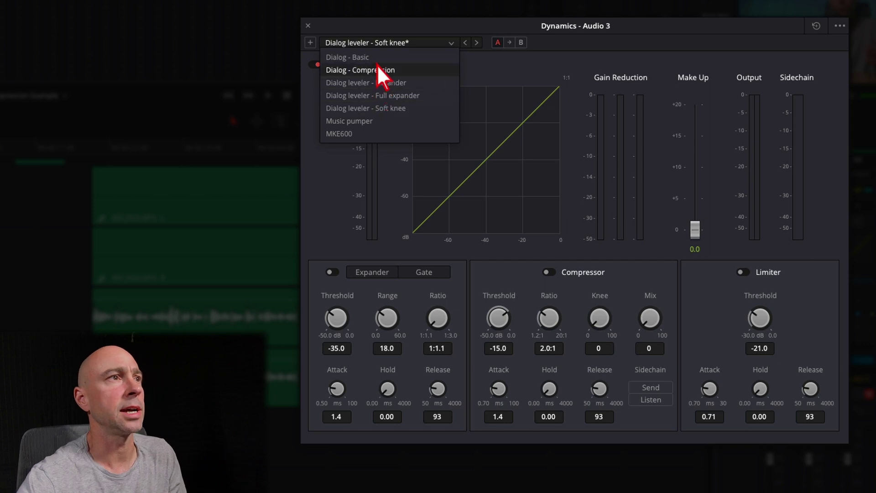
{"action": "left_click", "coordinate": [409, 111]}
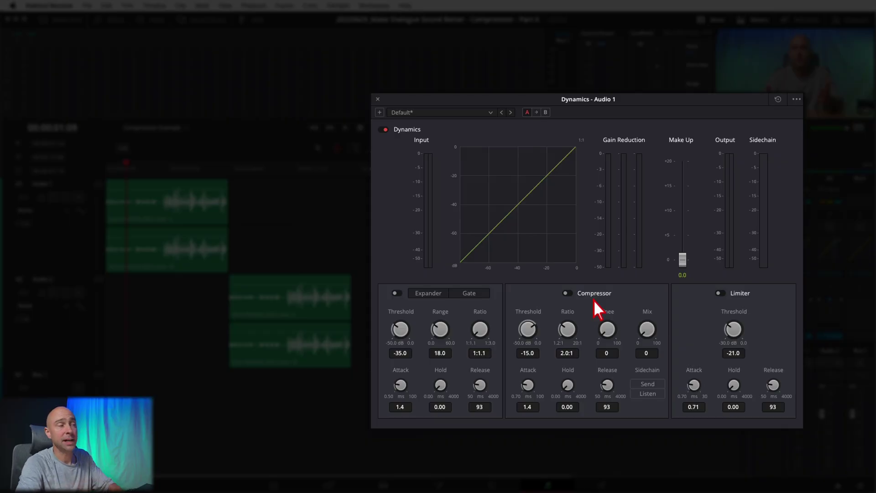
- Enable the Audio 1 compressor with threshold reset to -15.0 and ratio 2.0:1
{"action": "left_click", "coordinate": [566, 294]}
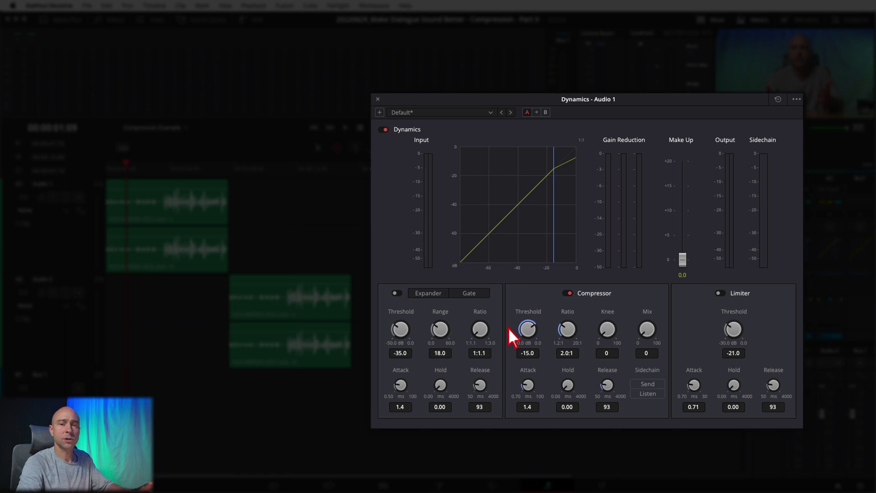
{"action": "scroll", "coordinate": [537, 340], "scroll_direction": "up", "scroll_amount": 1}
{"action": "double_click", "coordinate": [528, 336]}
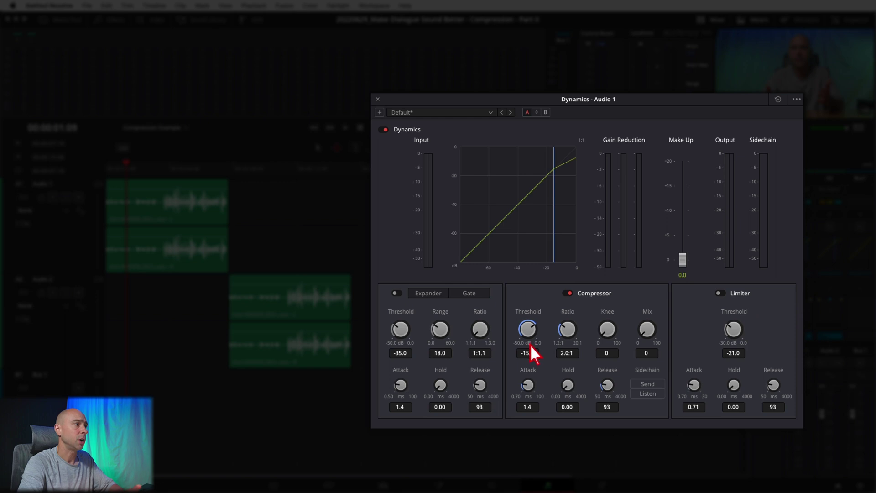
{"action": "left_click_drag", "start_coordinate": [530, 333], "coordinate": [532, 348]}
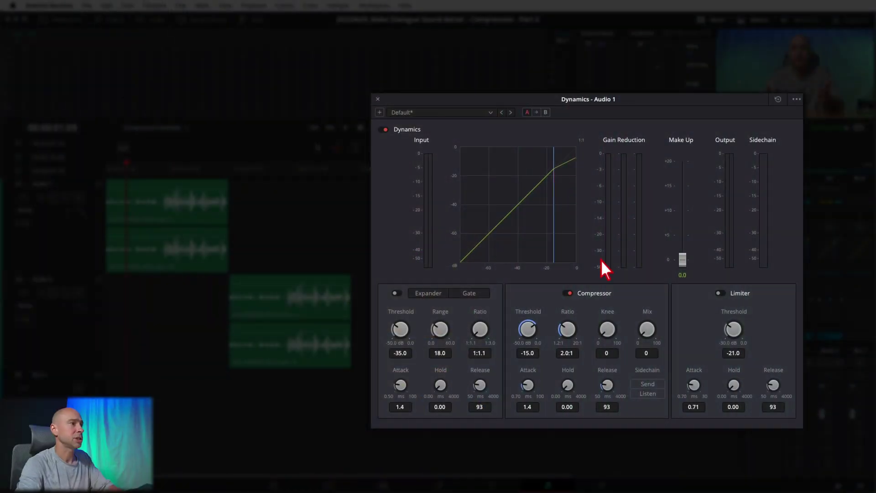
{"action": "left_click_drag", "start_coordinate": [612, 330], "coordinate": [571, 332]}
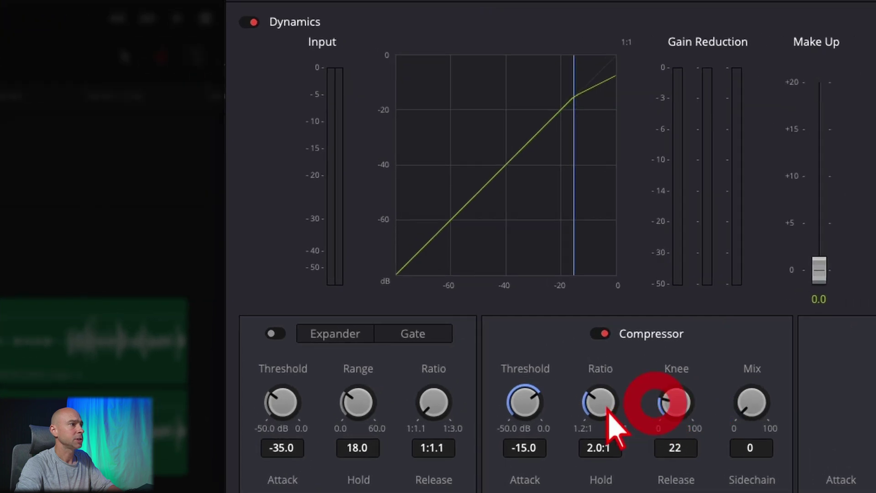
{"action": "left_click_drag", "start_coordinate": [599, 401], "coordinate": [634, 400]}
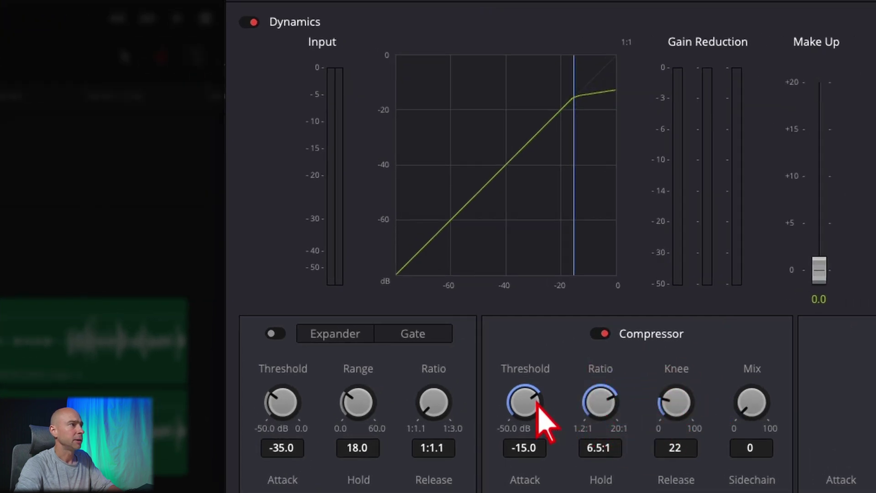
{"action": "left_click_drag", "start_coordinate": [538, 402], "coordinate": [472, 411]}
{"action": "left_click", "coordinate": [544, 129]}
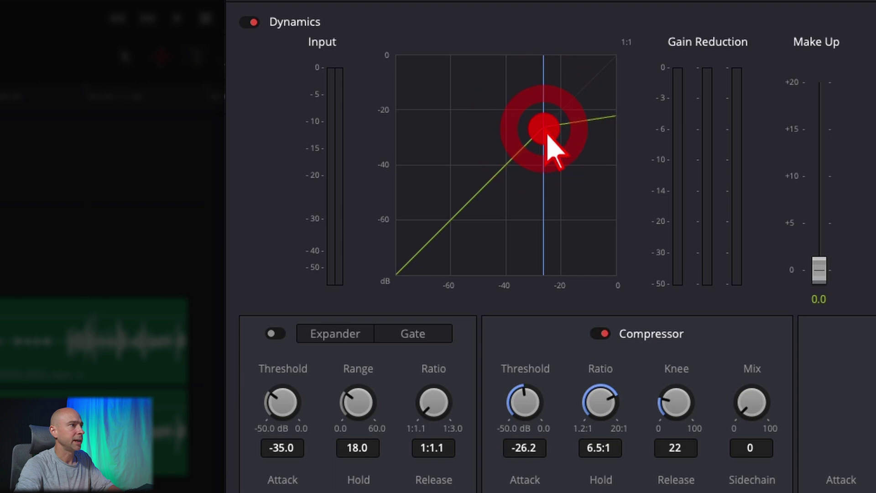
{"action": "left_click_drag", "start_coordinate": [678, 396], "coordinate": [561, 442]}
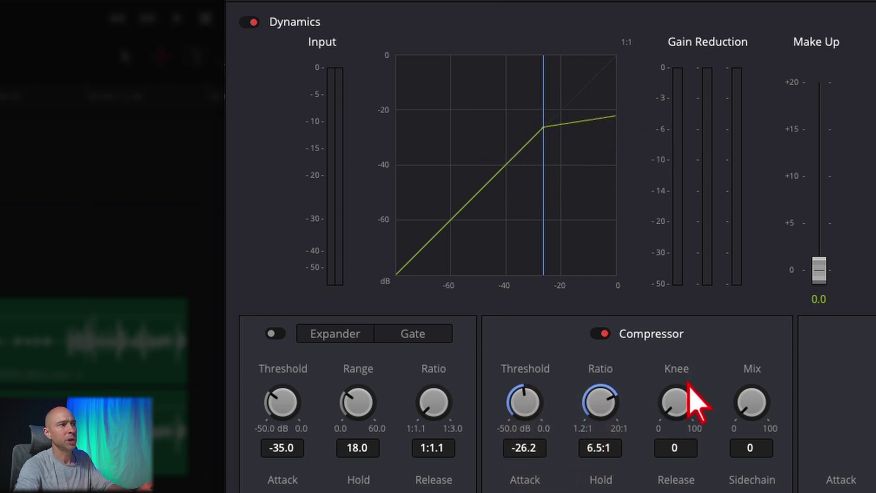
{"action": "left_click_drag", "start_coordinate": [675, 416], "coordinate": [867, 402]}
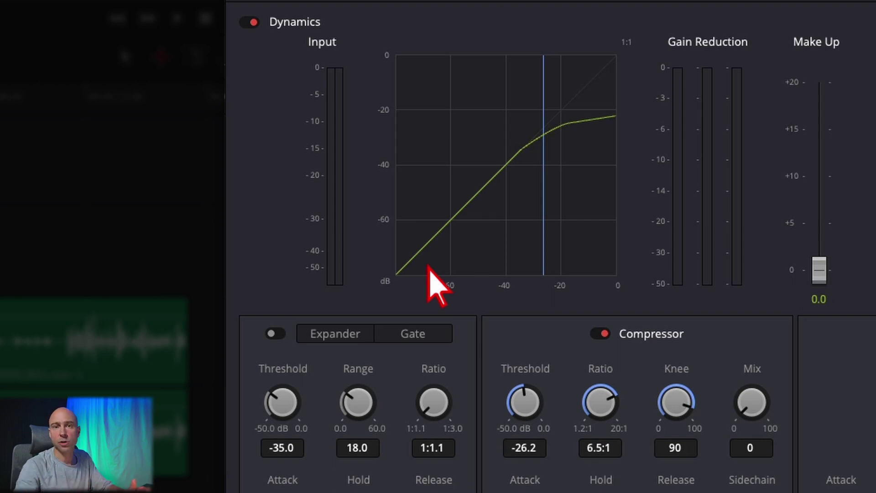
{"action": "double_click", "coordinate": [677, 404]}
{"action": "double_click", "coordinate": [600, 407]}
{"action": "double_click", "coordinate": [525, 401]}
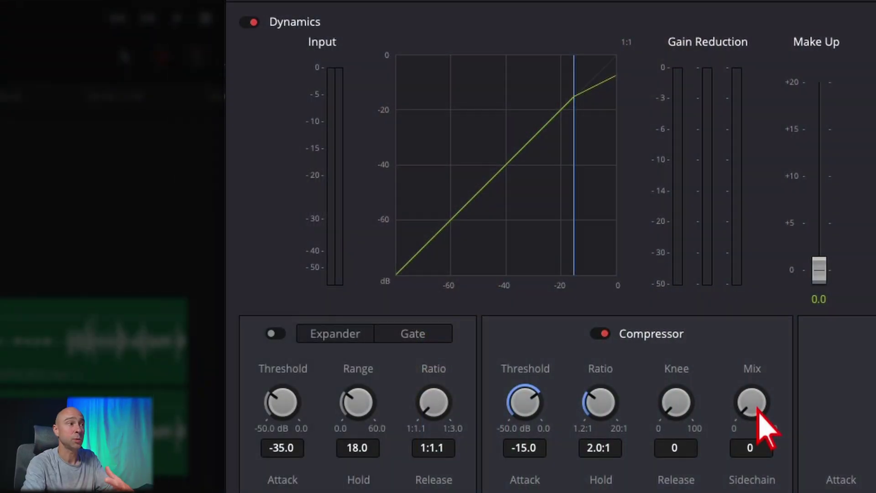
{"action": "left_click_drag", "start_coordinate": [758, 410], "coordinate": [875, 461]}
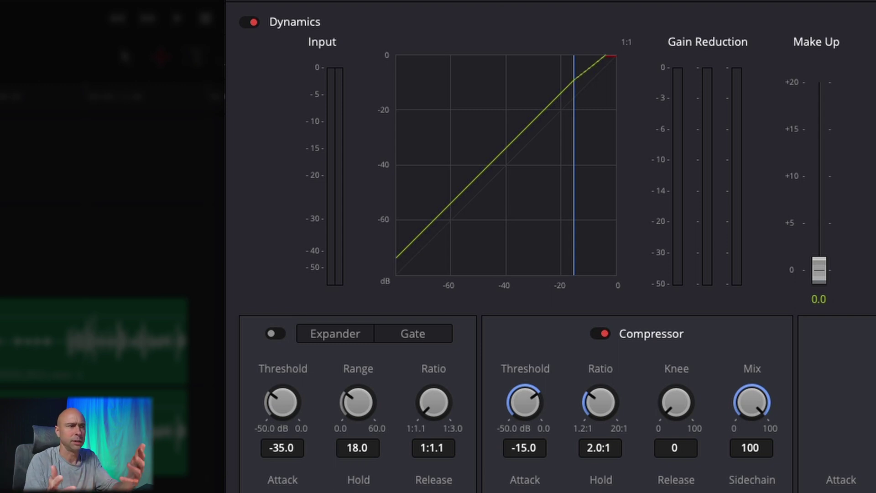
{"action": "double_click", "coordinate": [755, 407]}
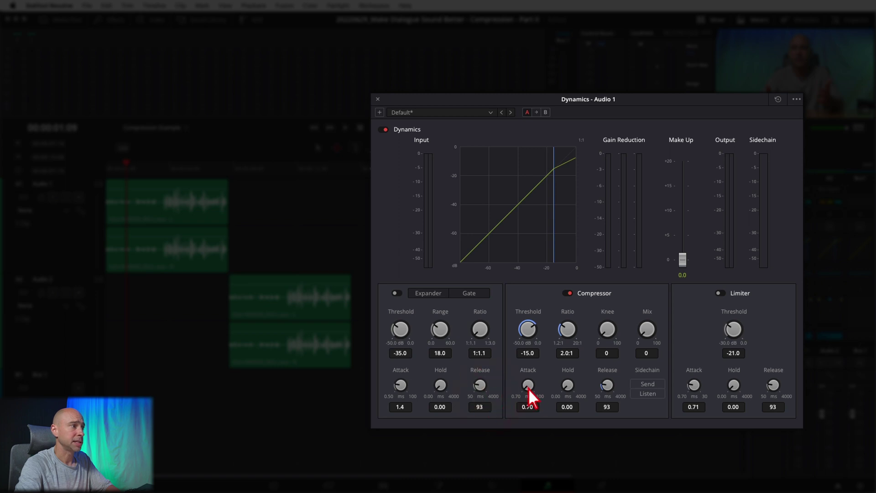
{"action": "left_click_drag", "start_coordinate": [527, 390], "coordinate": [733, 411]}
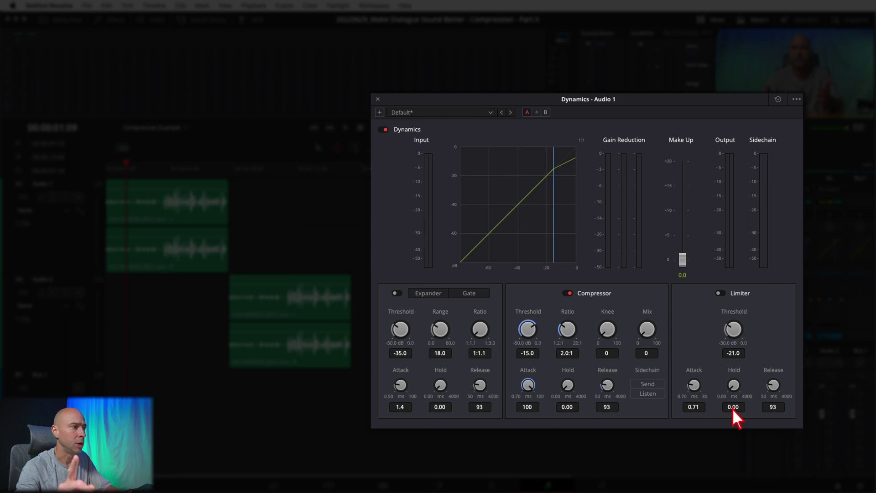
{"action": "double_click", "coordinate": [528, 385]}
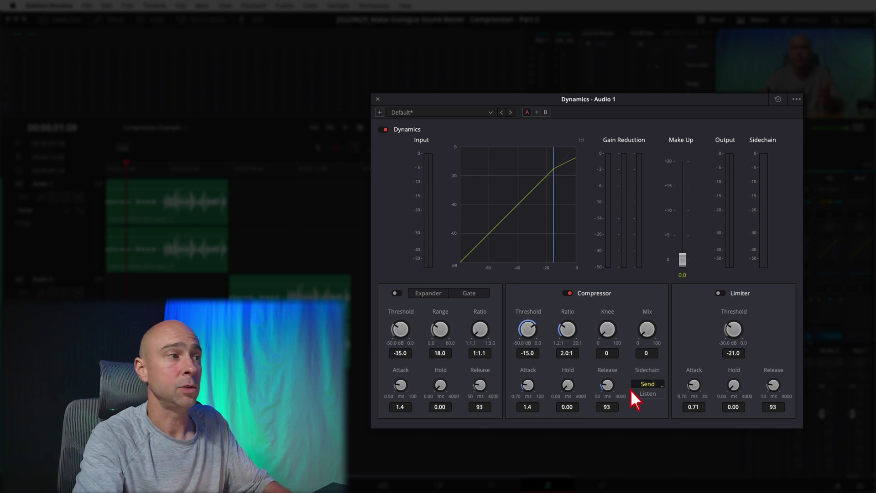
- Switch the sidechain to Listen and back to Send
{"action": "left_click", "coordinate": [638, 392]}
{"action": "left_click", "coordinate": [638, 385]}
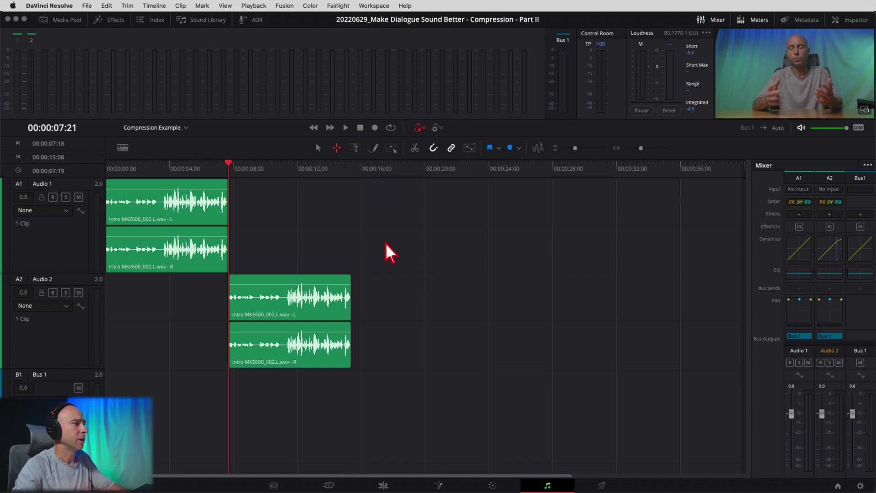
- Select the 07:16 to 00:00:15:10 range over the Audio 2 clip and enable loop playback
{"action": "left_click", "coordinate": [560, 489]}
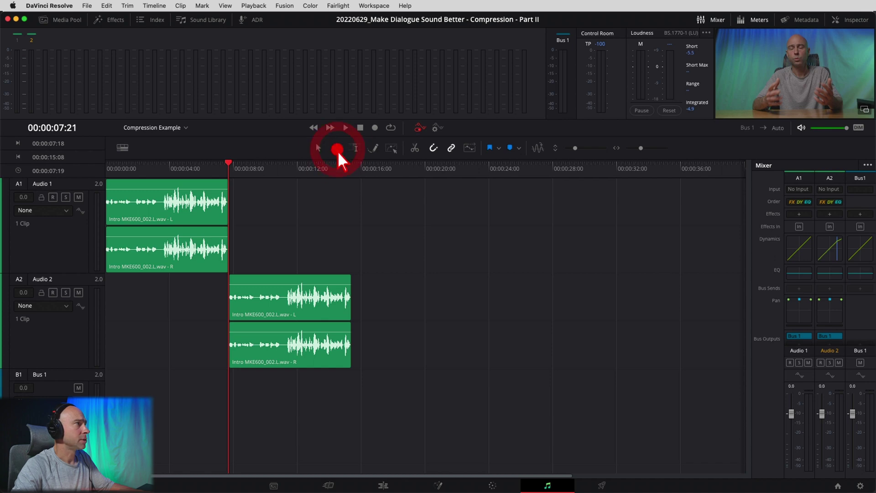
{"action": "left_click_drag", "start_coordinate": [350, 260], "coordinate": [230, 268]}
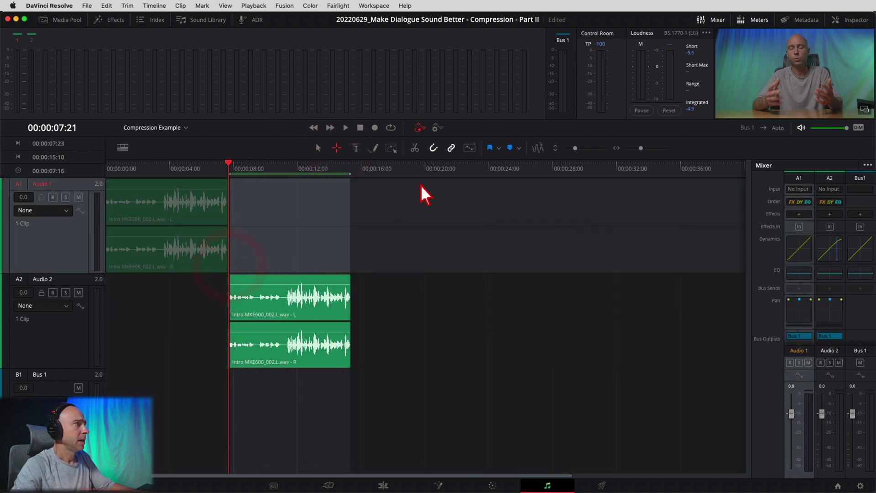
{"action": "left_click", "coordinate": [391, 128]}
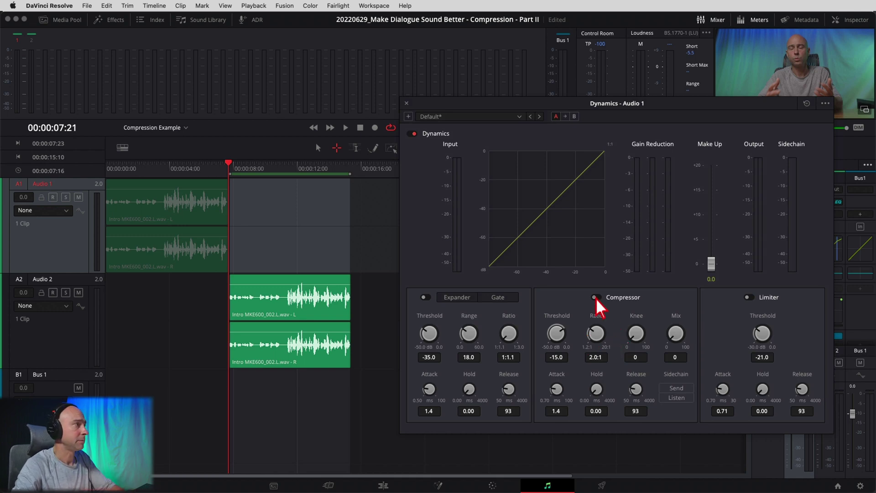
- Play the clip uncompressed, then enable the compressor at -15.0 threshold and 2.0:1 ratio
{"action": "key", "text": "space"}
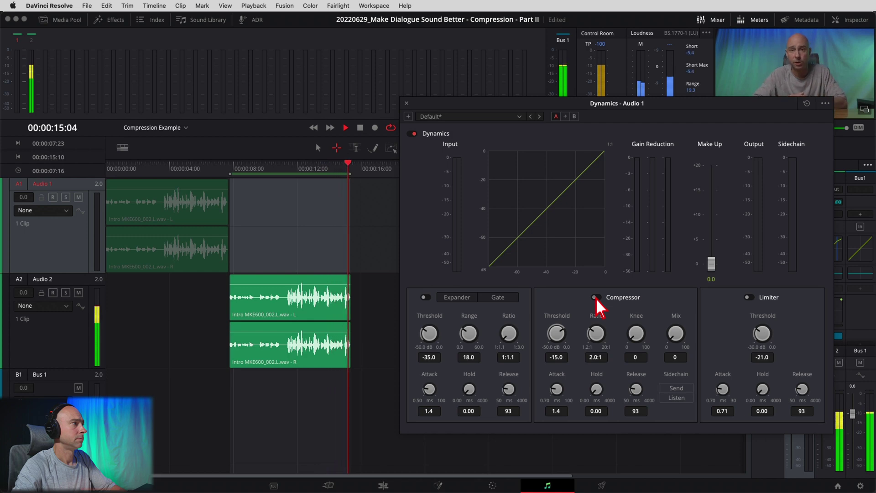
{"action": "left_click", "coordinate": [596, 299]}
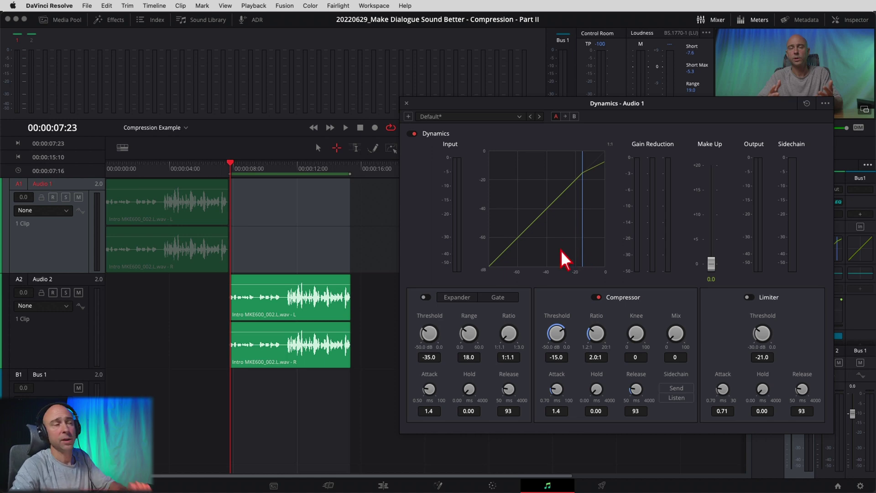
{"action": "key", "text": "space"}
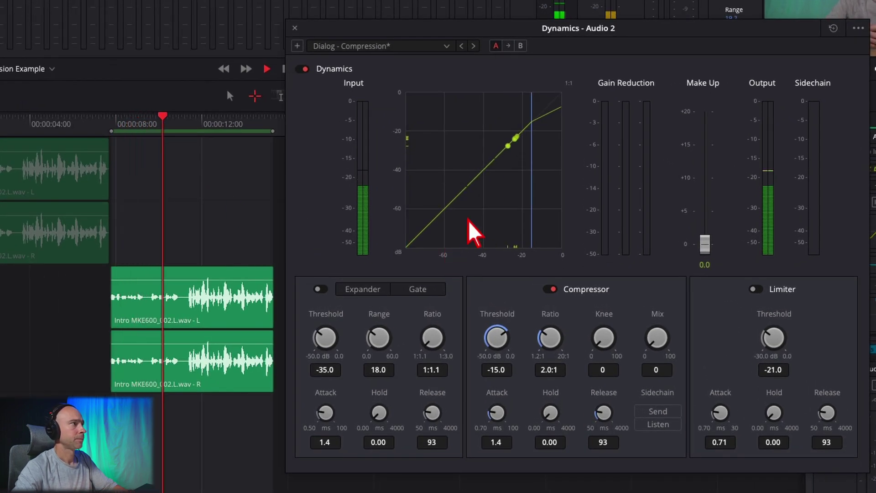
{"action": "key", "text": "space"}
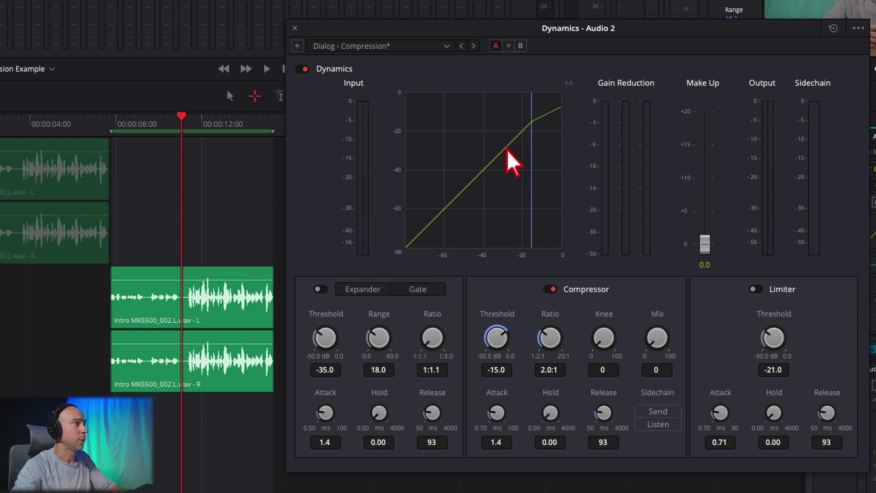
{"action": "key", "text": "space"}
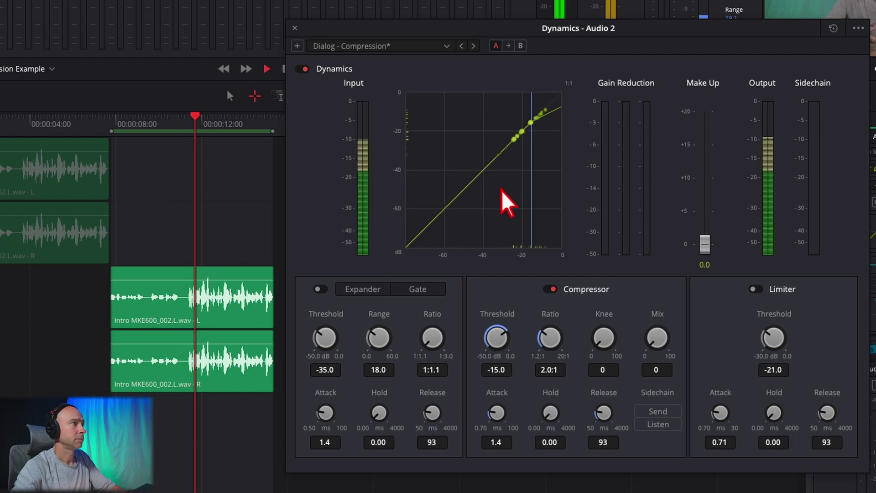
{"action": "left_click", "coordinate": [544, 132]}
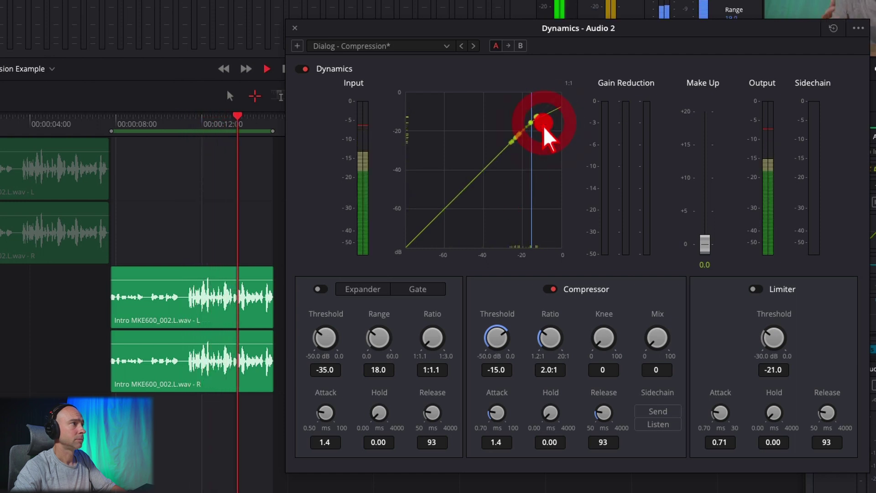
{"action": "key", "text": "space"}
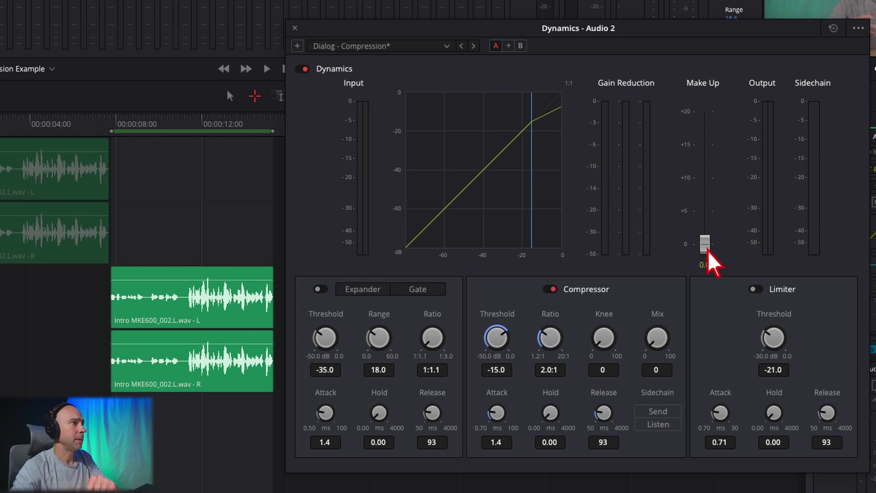
{"action": "left_click_drag", "start_coordinate": [706, 249], "coordinate": [706, 221]}
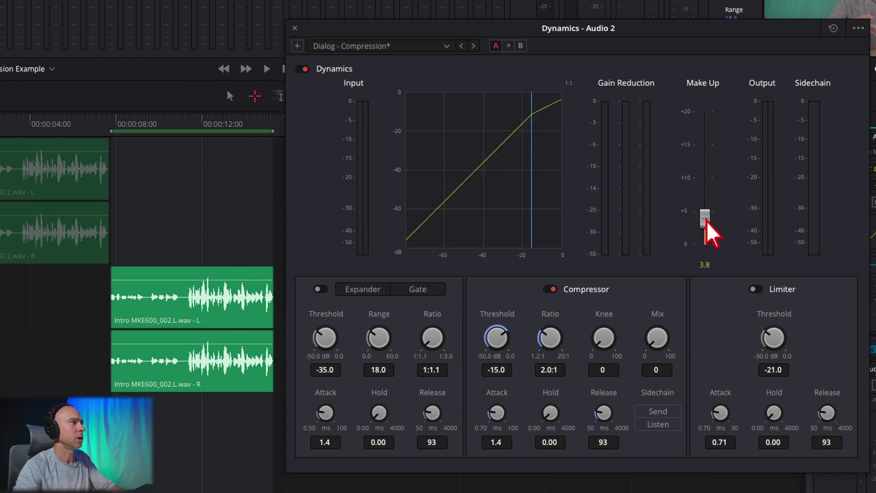
- Raise the Audio 2 make-up gain to 7.7 dB while playing the dialogue to check it
{"action": "key", "text": "space"}
{"action": "left_click_drag", "start_coordinate": [705, 218], "coordinate": [707, 192]}
{"action": "left_click", "coordinate": [112, 130]}
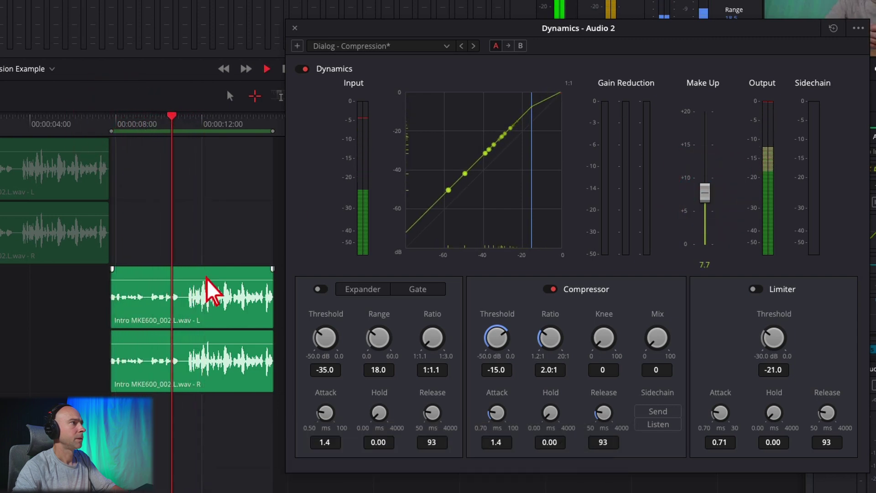
{"action": "key", "text": "space"}
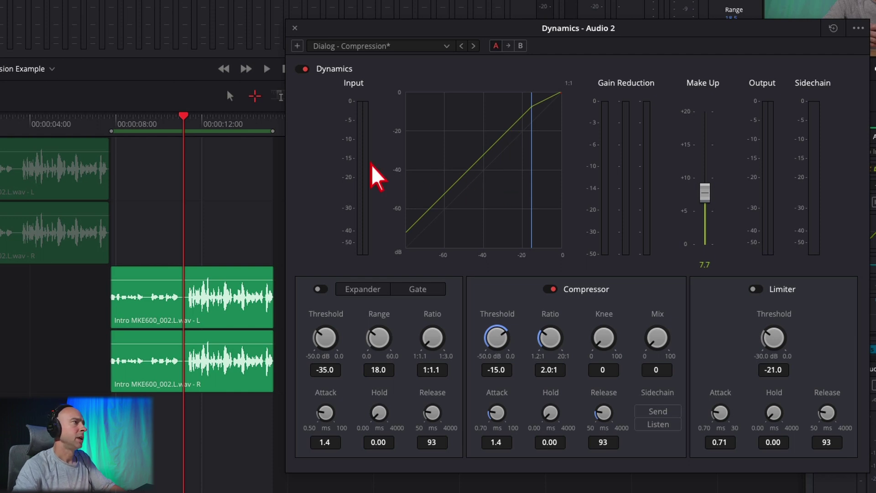
{"action": "left_click", "coordinate": [115, 121]}
{"action": "key", "text": "space"}
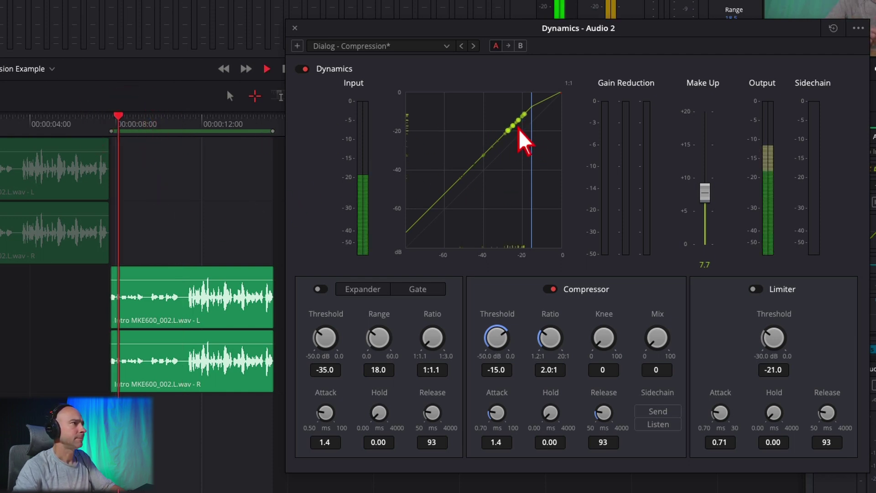
- Lower the compressor threshold to about -24 dB
{"action": "left_click", "coordinate": [515, 128]}
{"action": "left_click", "coordinate": [514, 129]}
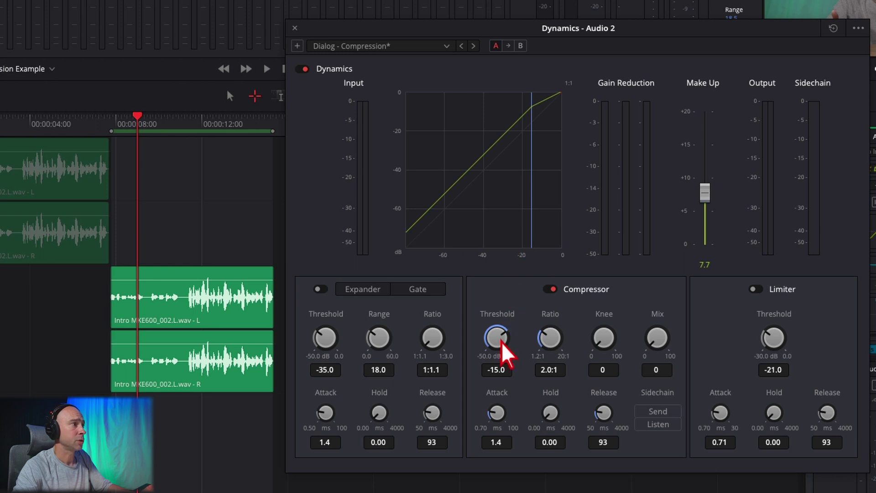
{"action": "left_click_drag", "start_coordinate": [498, 344], "coordinate": [451, 351]}
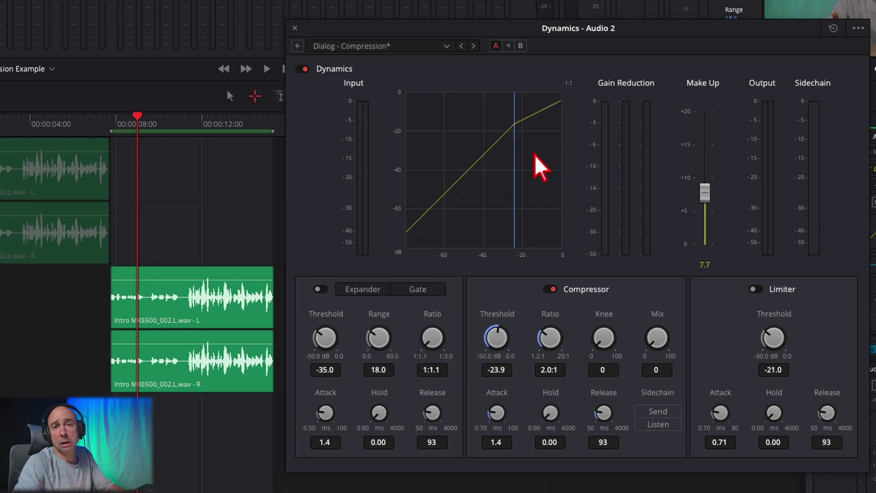
- Audition the clip from the start with the -23.9 dB threshold
{"action": "left_click", "coordinate": [113, 124]}
{"action": "key", "text": "space"}
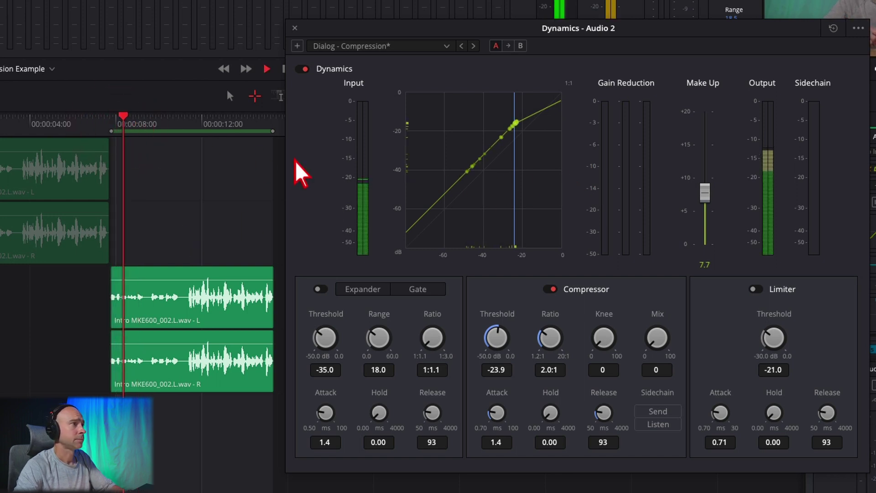
{"action": "key", "text": "space"}
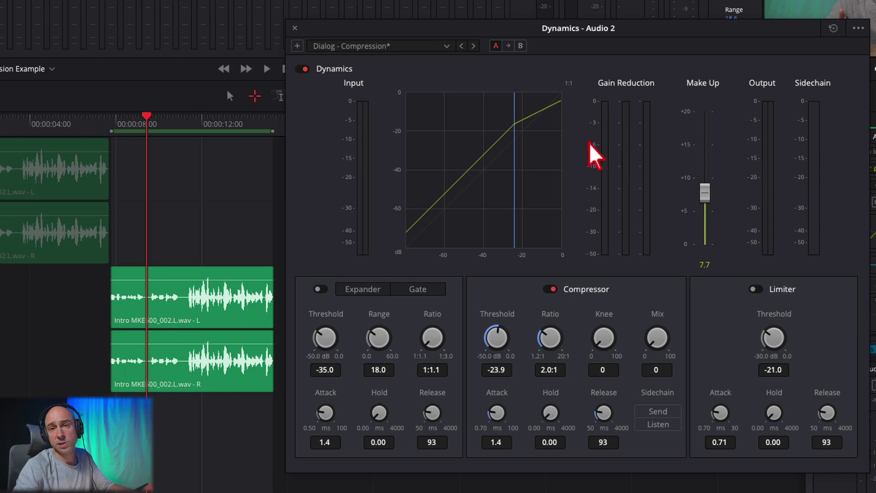
{"action": "key", "text": "space"}
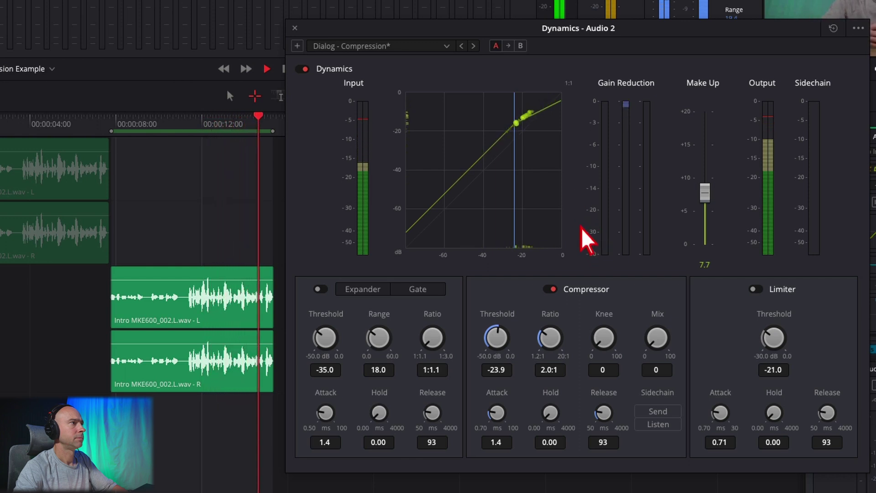
{"action": "left_click", "coordinate": [112, 124]}
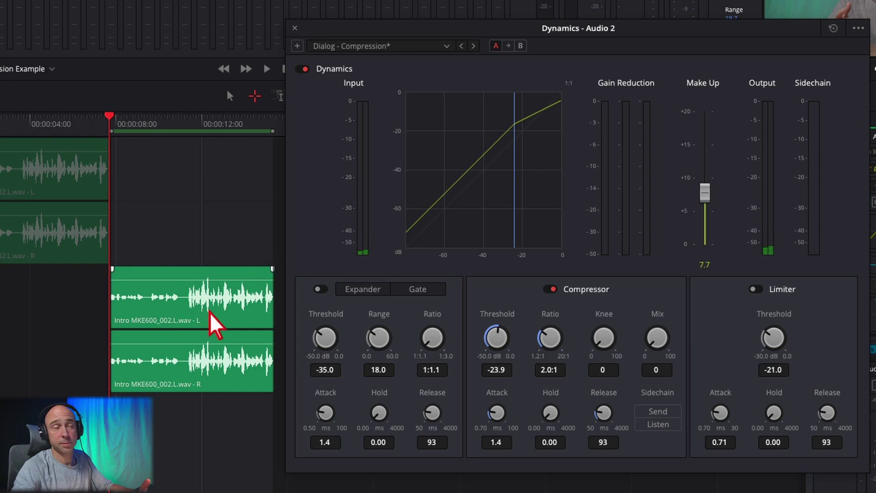
- Play the louder passage near 11 seconds and raise the compression ratio to 3:1
{"action": "left_click", "coordinate": [198, 123]}
{"action": "key", "text": "space"}
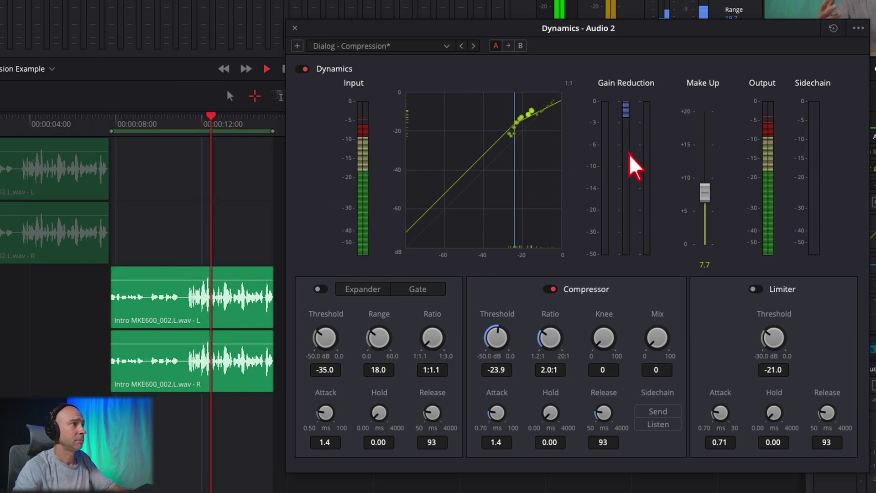
{"action": "key", "text": "space"}
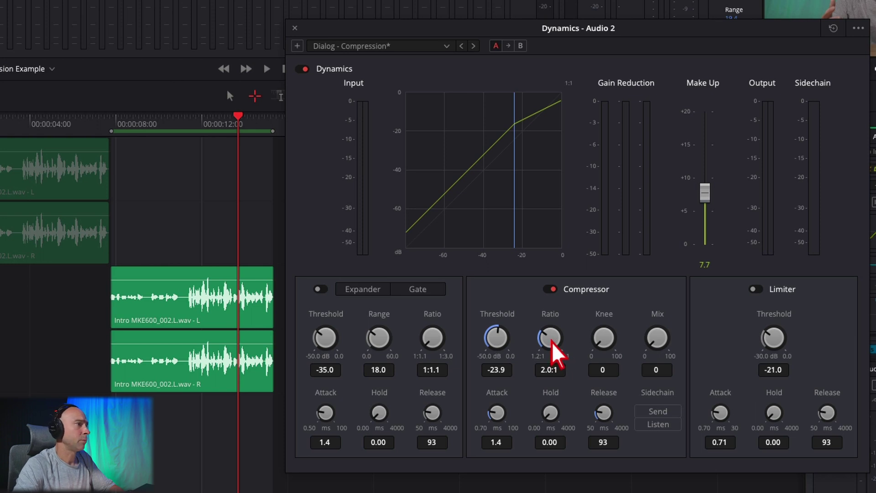
{"action": "left_click_drag", "start_coordinate": [559, 351], "coordinate": [550, 268]}
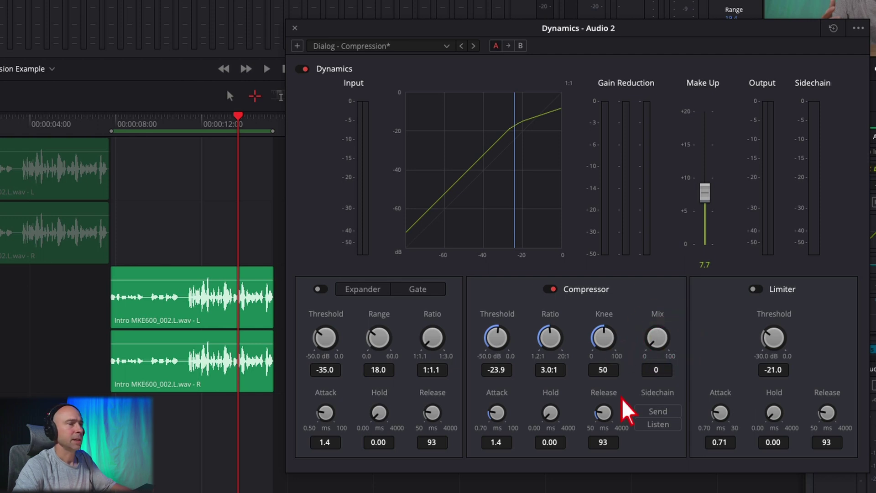
- Play the clip from the start to hear the 3.0:1 ratio with knee 50
{"action": "left_click", "coordinate": [113, 124]}
{"action": "key", "text": "space"}
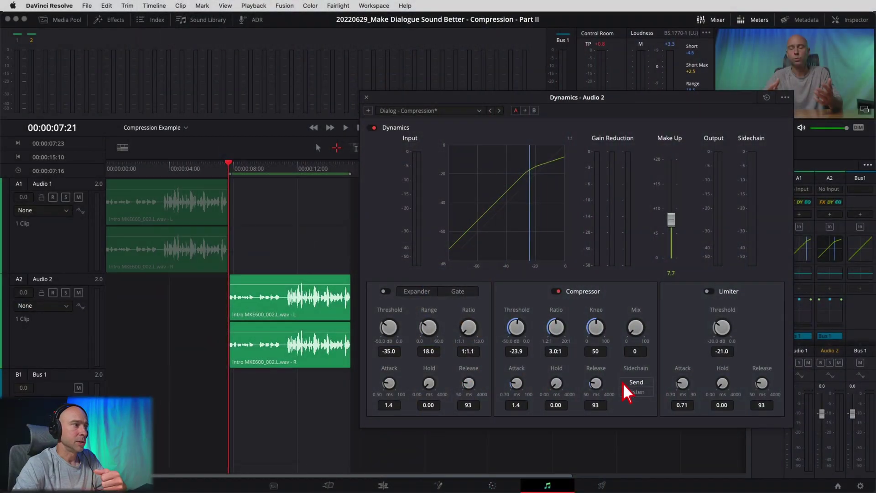
- Return the playhead to the timeline start at 00:00:00:00
{"action": "left_click", "coordinate": [612, 393]}
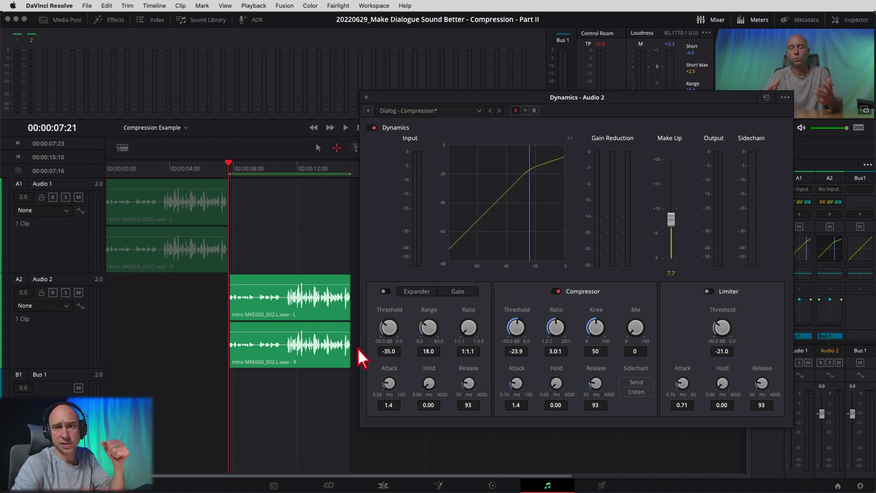
{"action": "left_click", "coordinate": [108, 168]}
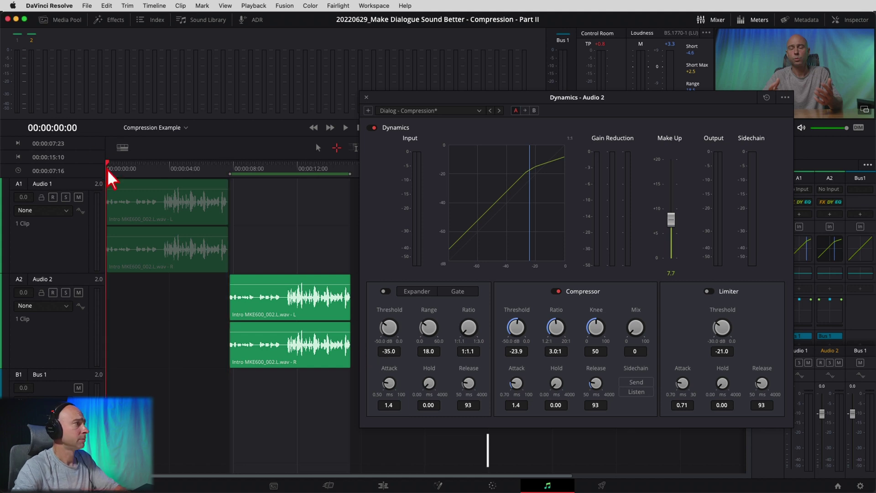
- Play the timeline through the original Audio 1 clip and the compressed Audio 2 clip
{"action": "key", "text": "space"}
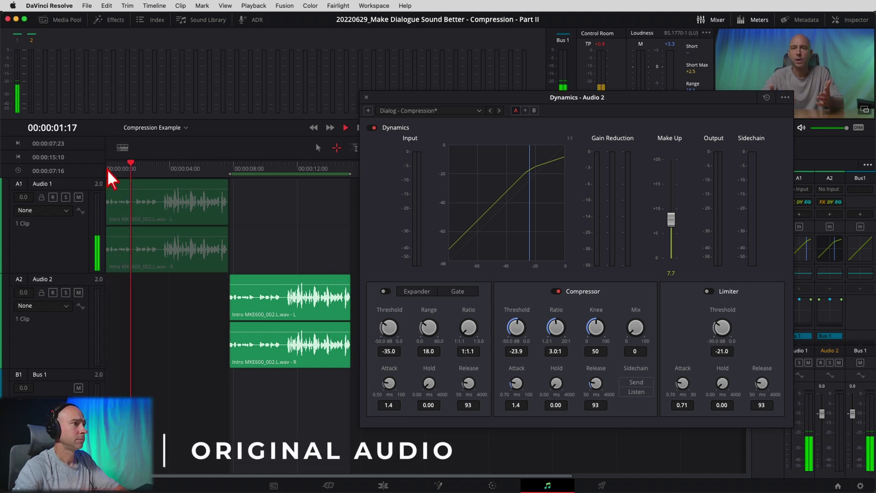